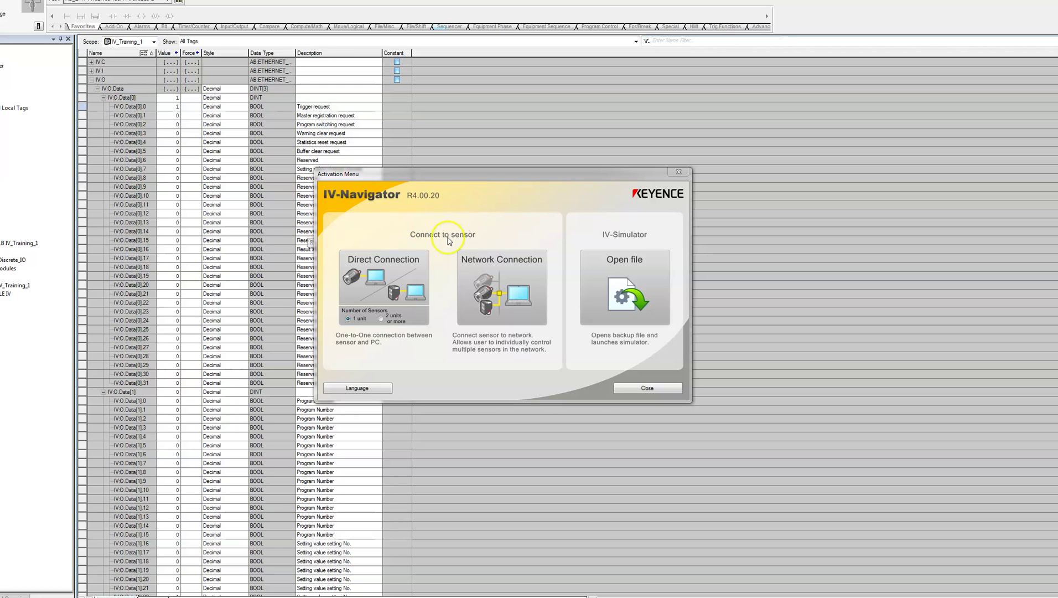
Step: Keep Number of Sensors at 1 unit and start a Direct Connection
{"action": "left_click", "coordinate": [473, 177]}
{"action": "left_click", "coordinate": [390, 281]}
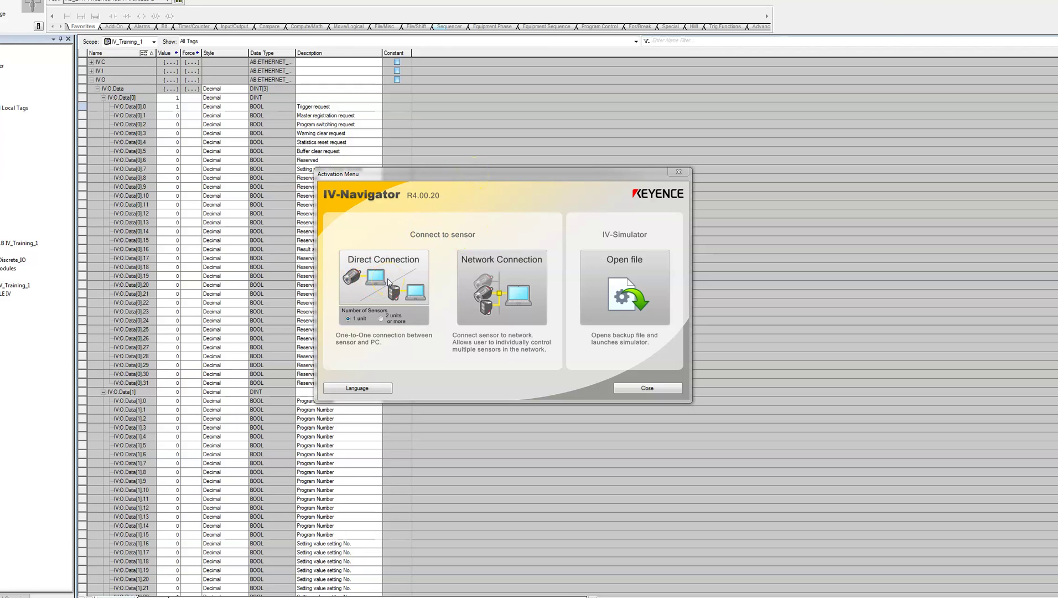
Step: Connect directly to the IV-H500CA through the 192.168.100.31 network adapter and confirm the prompt
{"action": "left_click", "coordinate": [389, 281]}
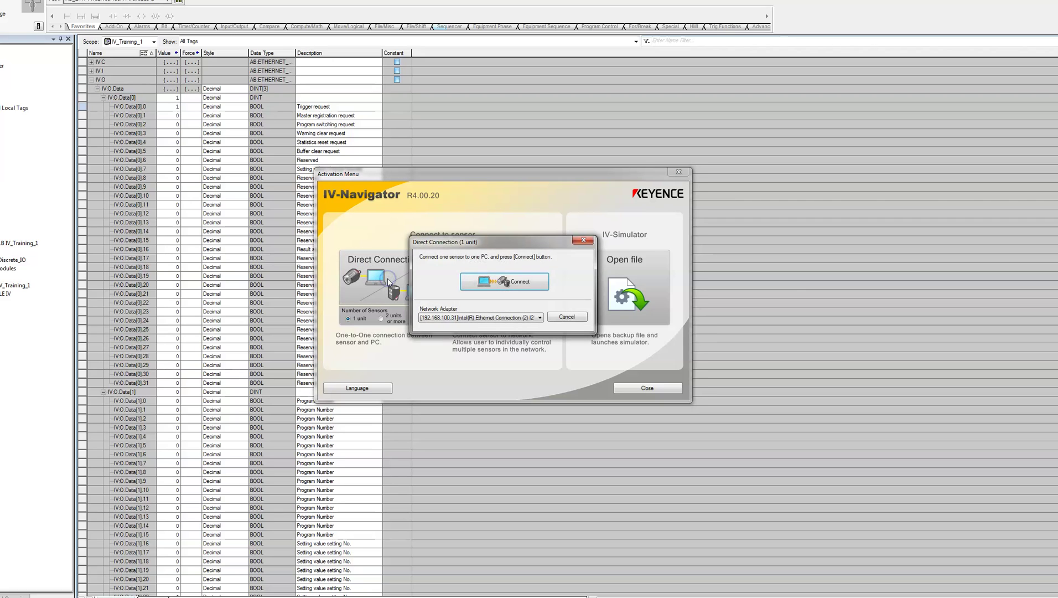
{"action": "left_click", "coordinate": [504, 281]}
{"action": "left_click", "coordinate": [464, 319]}
{"action": "left_click", "coordinate": [464, 319]}
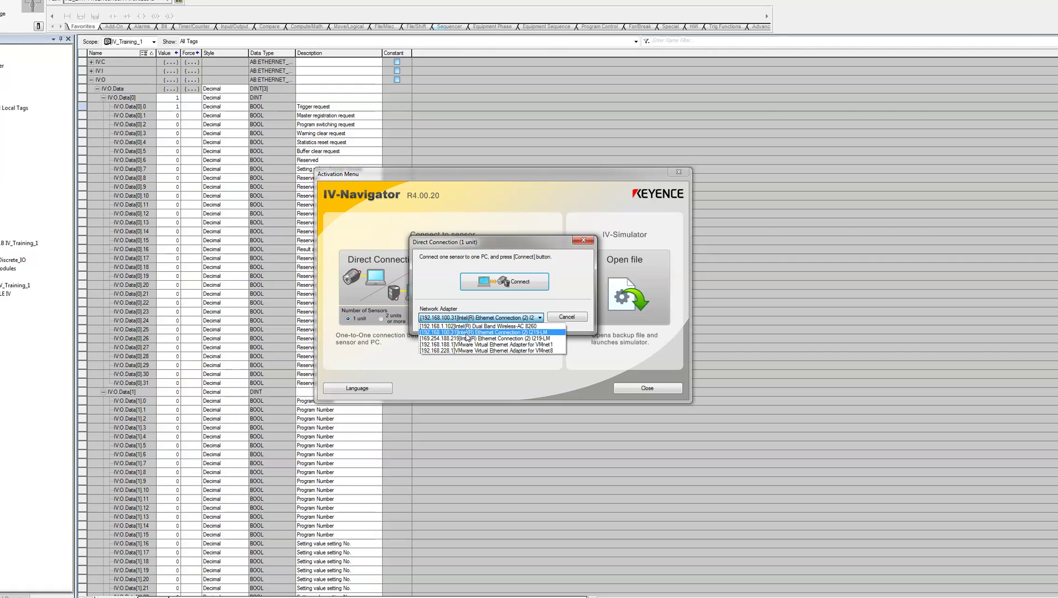
{"action": "left_click", "coordinate": [506, 284]}
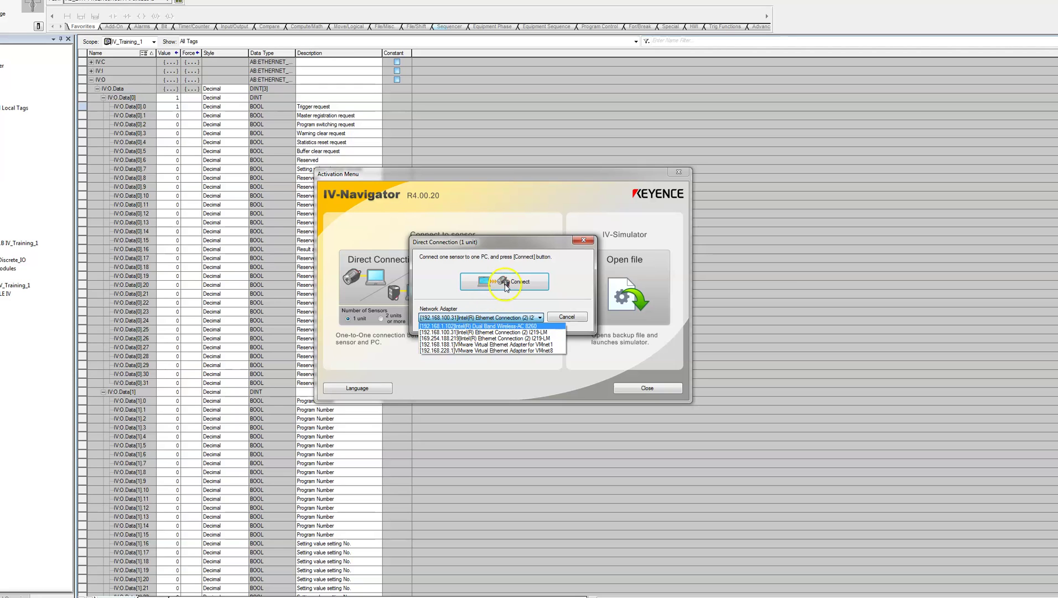
{"action": "left_click", "coordinate": [507, 283]}
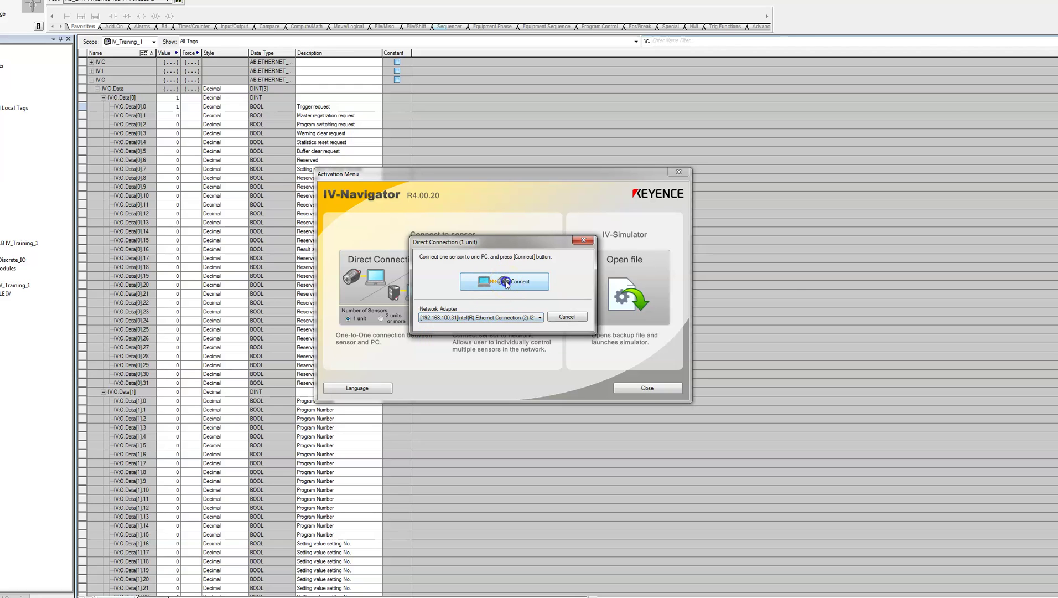
{"action": "left_click", "coordinate": [497, 281]}
{"action": "left_click", "coordinate": [500, 282]}
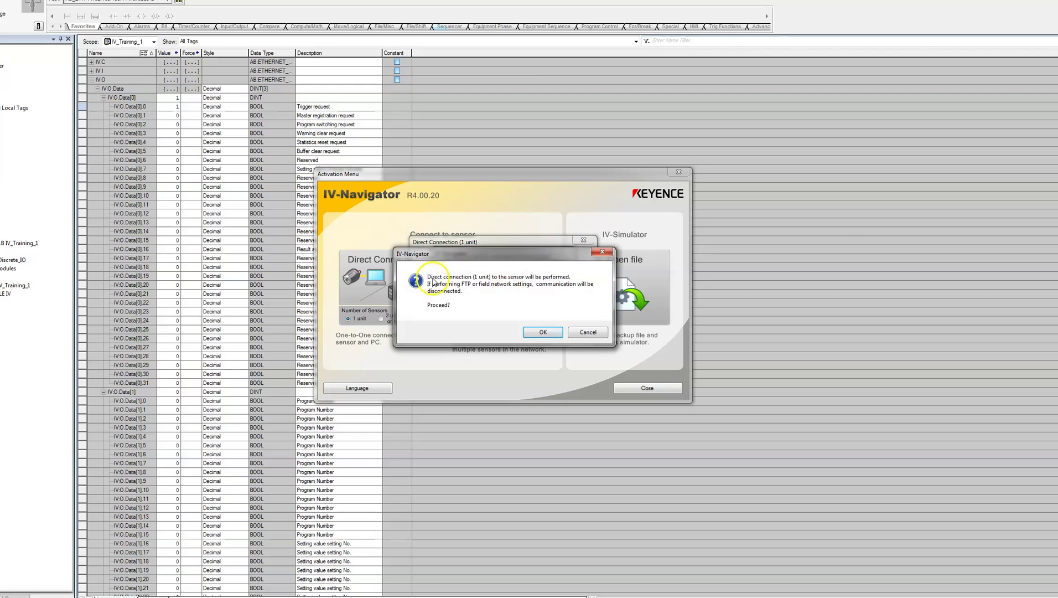
{"action": "left_click", "coordinate": [451, 280]}
{"action": "left_click", "coordinate": [446, 283]}
{"action": "left_click", "coordinate": [544, 334]}
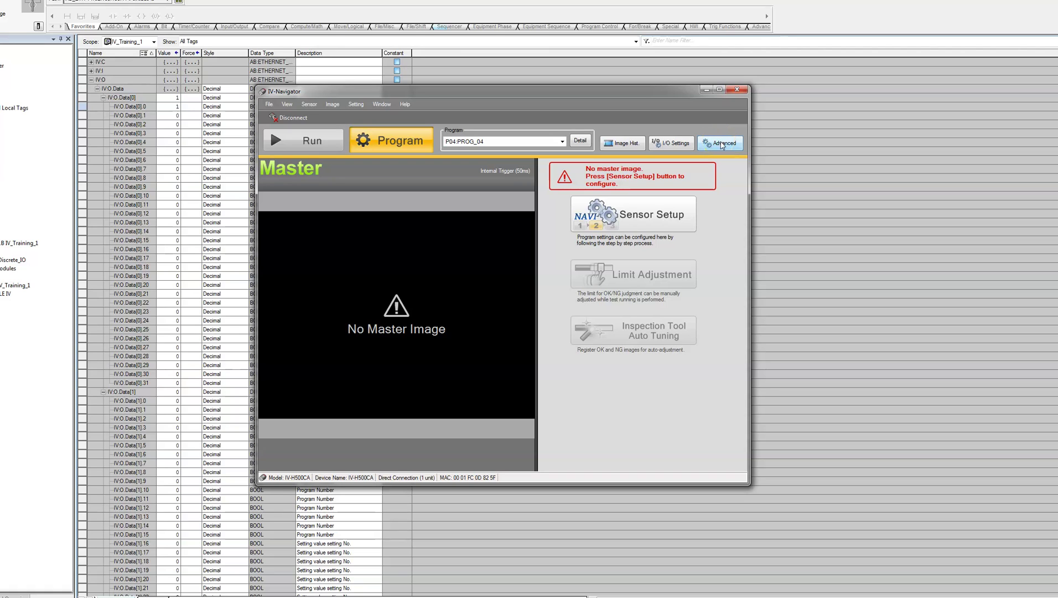
Step: In Advanced settings, confirm device name IV-H500CA unchanged, then bring up Change Network Settings
{"action": "left_click", "coordinate": [722, 145]}
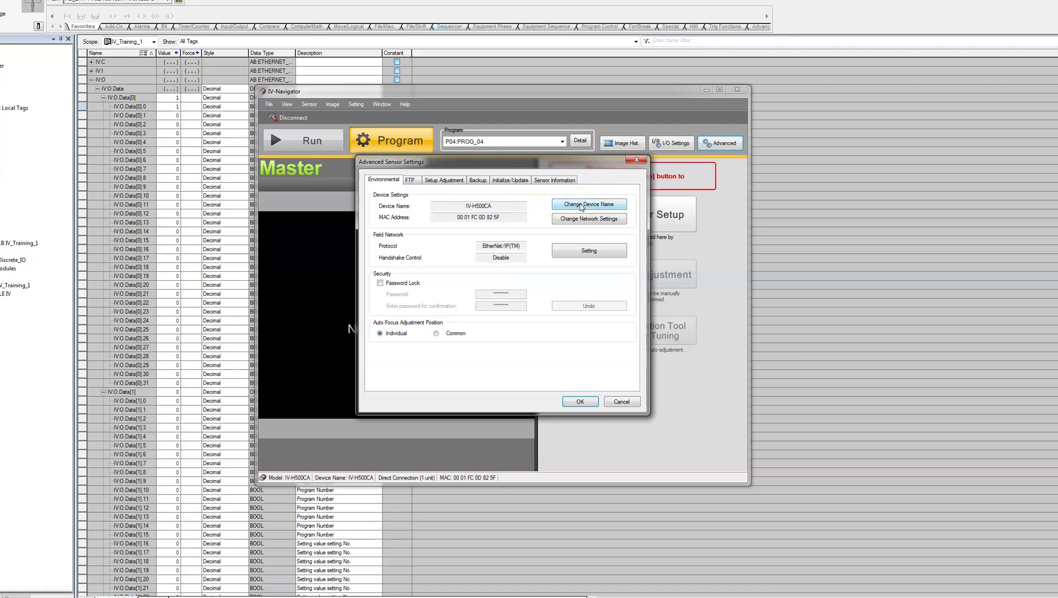
{"action": "left_click", "coordinate": [581, 221]}
{"action": "left_click", "coordinate": [574, 205]}
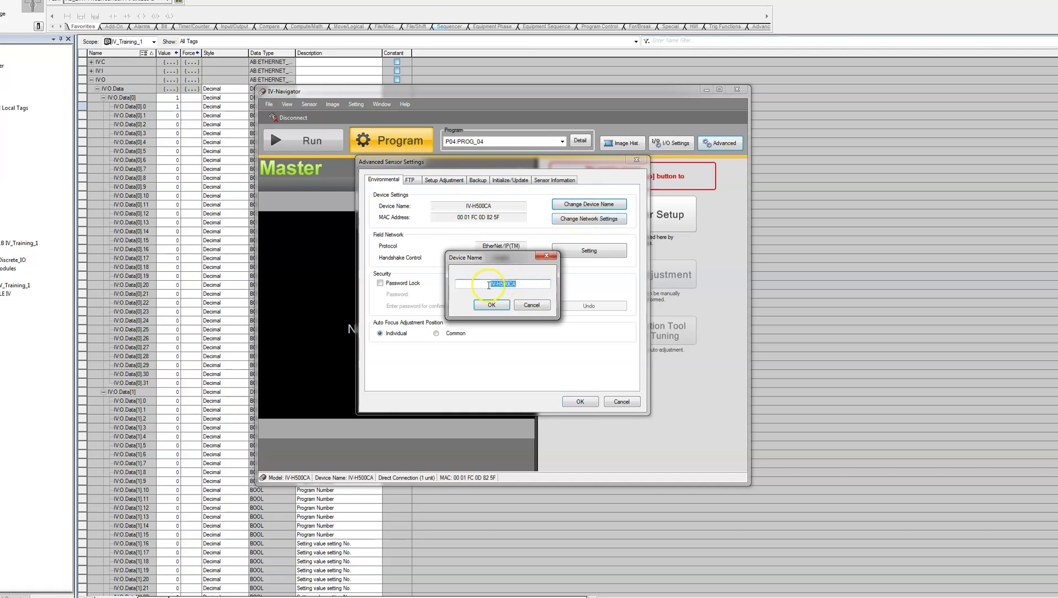
{"action": "left_click", "coordinate": [489, 284]}
{"action": "left_click", "coordinate": [494, 286]}
{"action": "left_click", "coordinate": [492, 305]}
{"action": "left_click", "coordinate": [590, 220]}
{"action": "left_click", "coordinate": [565, 325]}
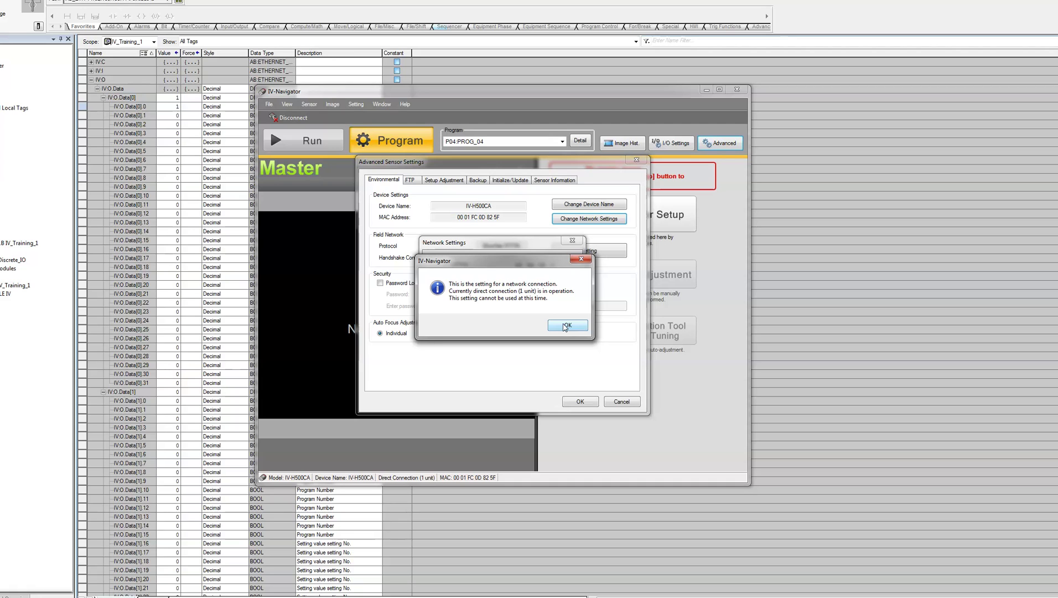
Step: Keep IP 192.168.100.51, subnet 255.255.255.0, port 63000, and close Advanced Sensor Settings with OK
{"action": "left_click", "coordinate": [565, 326]}
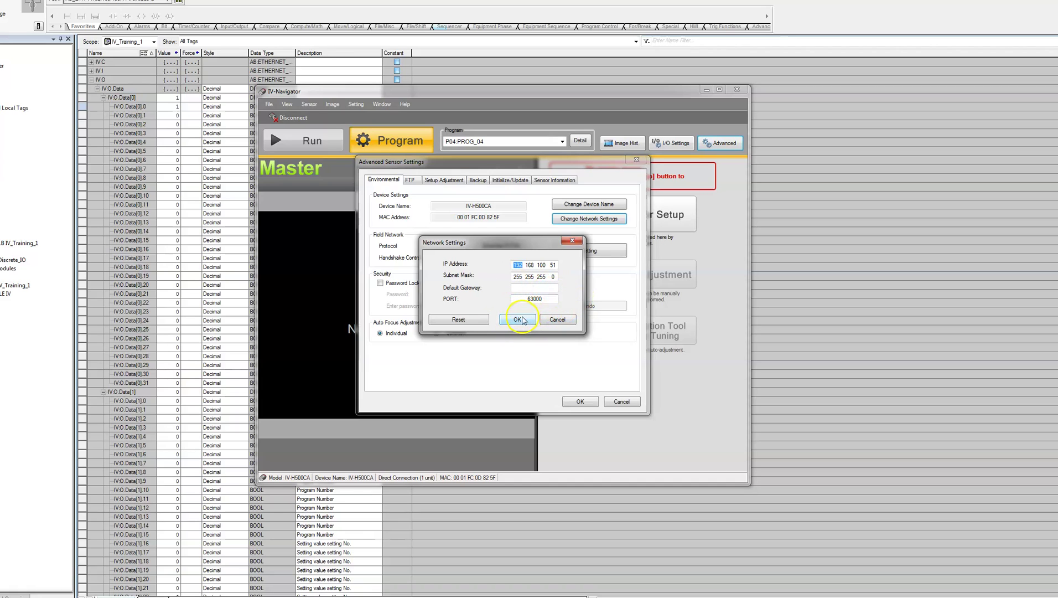
{"action": "left_click", "coordinate": [518, 321]}
{"action": "left_click", "coordinate": [551, 265]}
{"action": "left_click", "coordinate": [518, 320]}
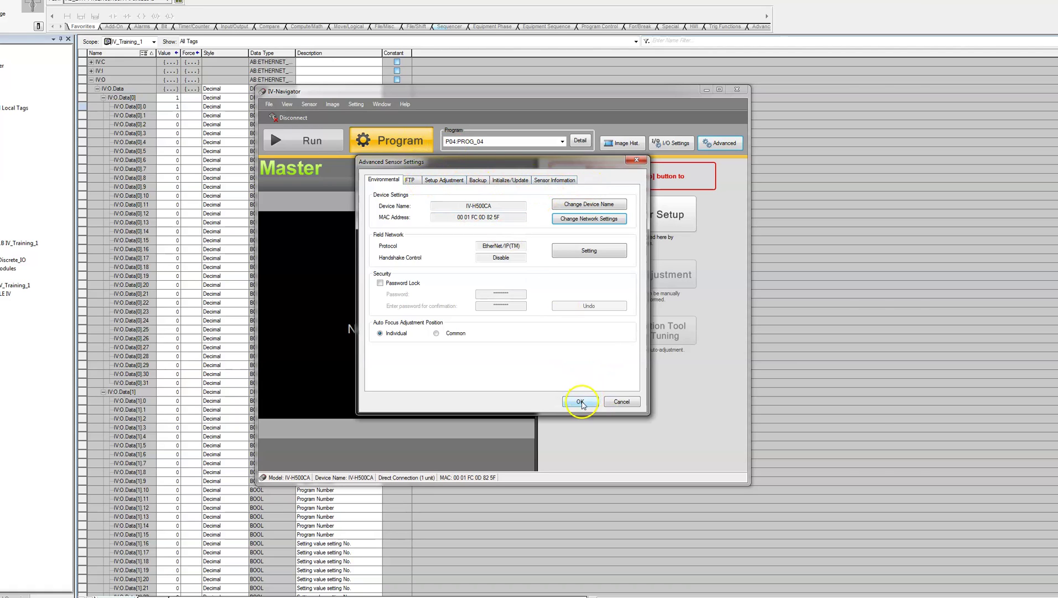
{"action": "left_click", "coordinate": [581, 401]}
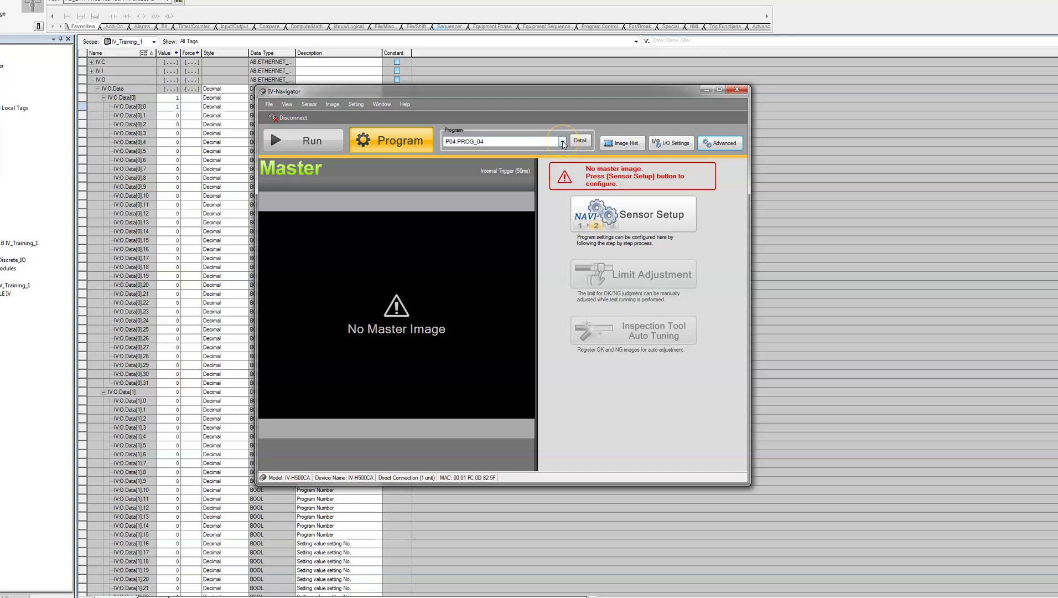
{"action": "left_click", "coordinate": [562, 142]}
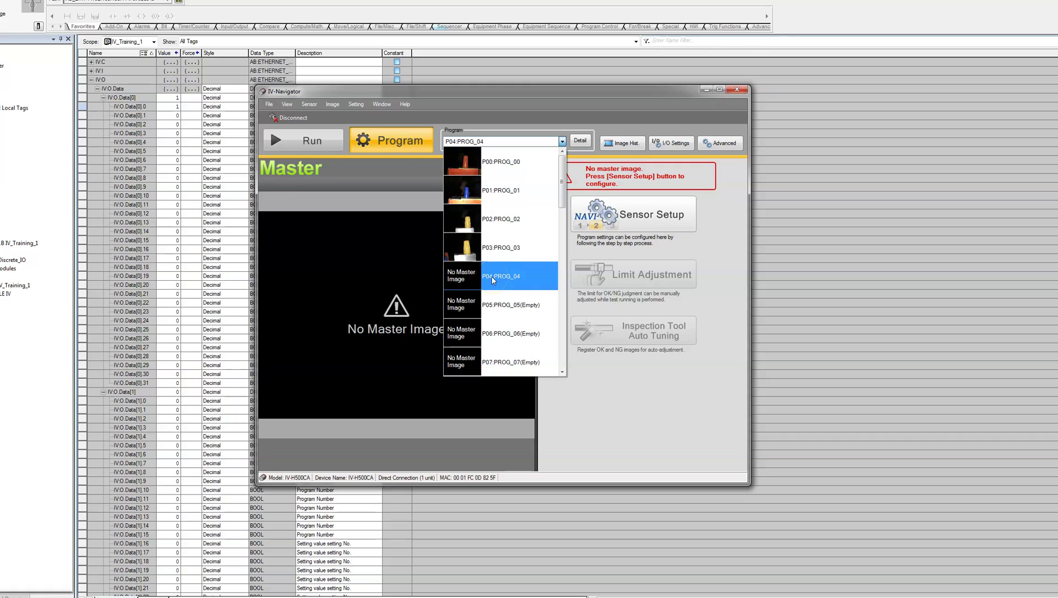
{"action": "left_click", "coordinate": [665, 313]}
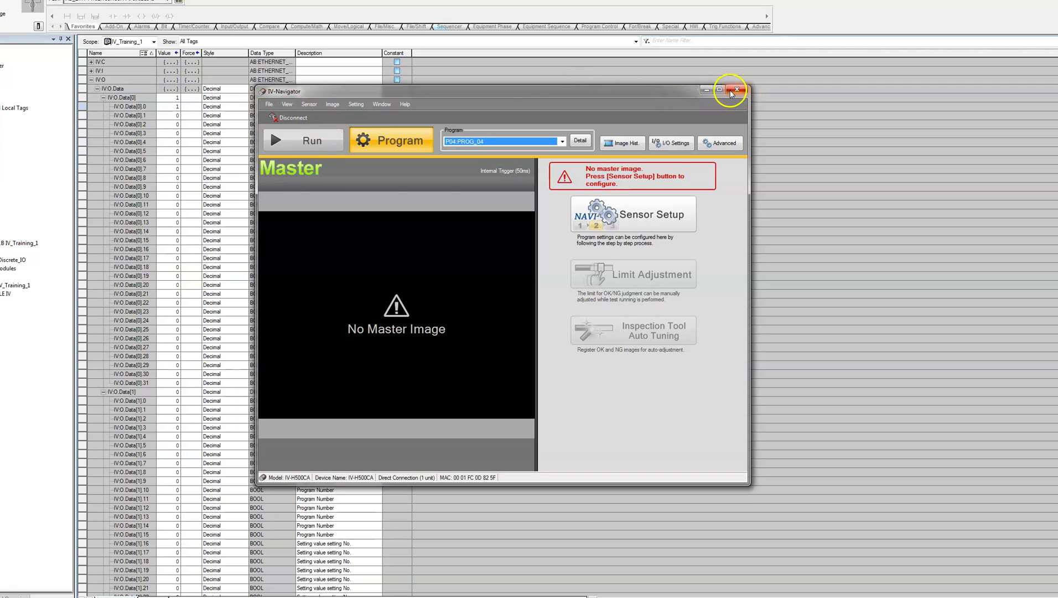
Step: Close the direct-connection window, acknowledge the timeout error, and choose Network Connection
{"action": "left_click", "coordinate": [735, 90]}
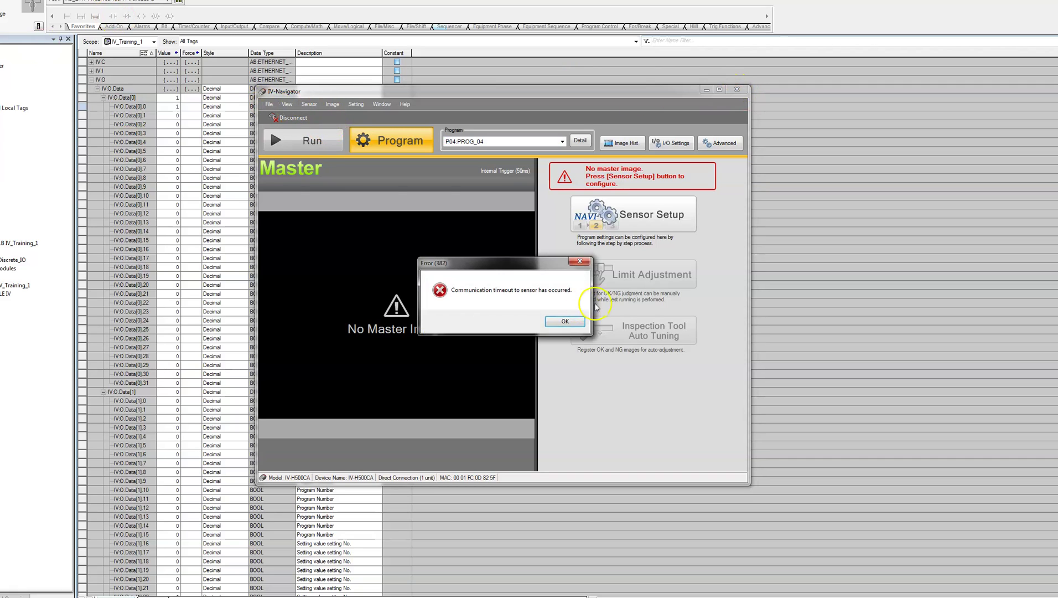
{"action": "left_click", "coordinate": [564, 321]}
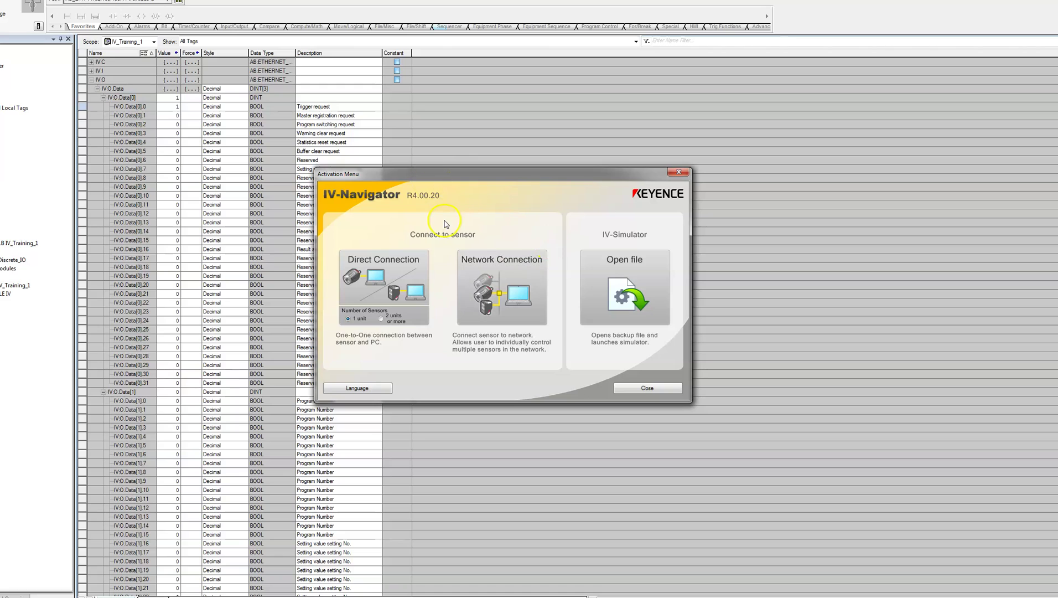
{"action": "left_click", "coordinate": [504, 286]}
{"action": "left_click", "coordinate": [506, 265]}
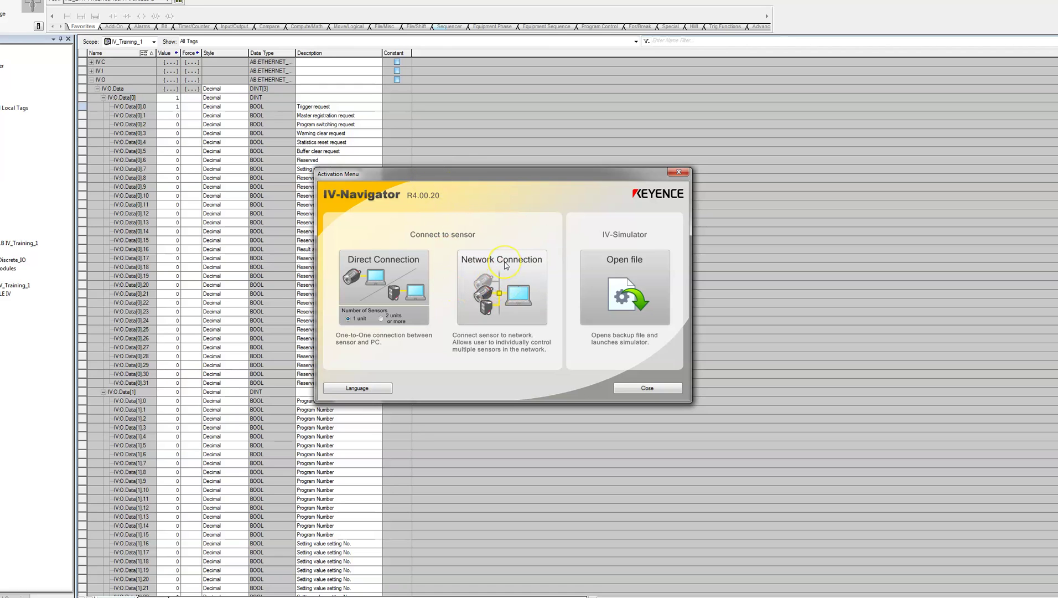
{"action": "left_click", "coordinate": [509, 297]}
{"action": "left_click", "coordinate": [509, 293]}
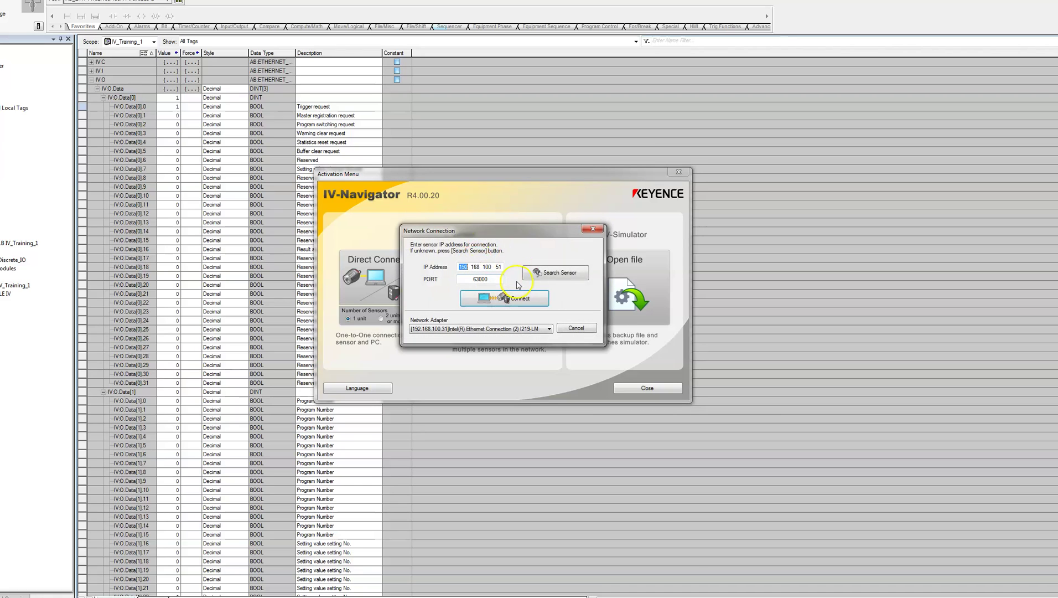
Step: Search the network and connect to the IV-H500CA sensor found at 192.168.100.51
{"action": "left_click", "coordinate": [495, 266]}
{"action": "left_click", "coordinate": [508, 300]}
{"action": "left_click", "coordinate": [449, 329]}
{"action": "left_click", "coordinate": [568, 275]}
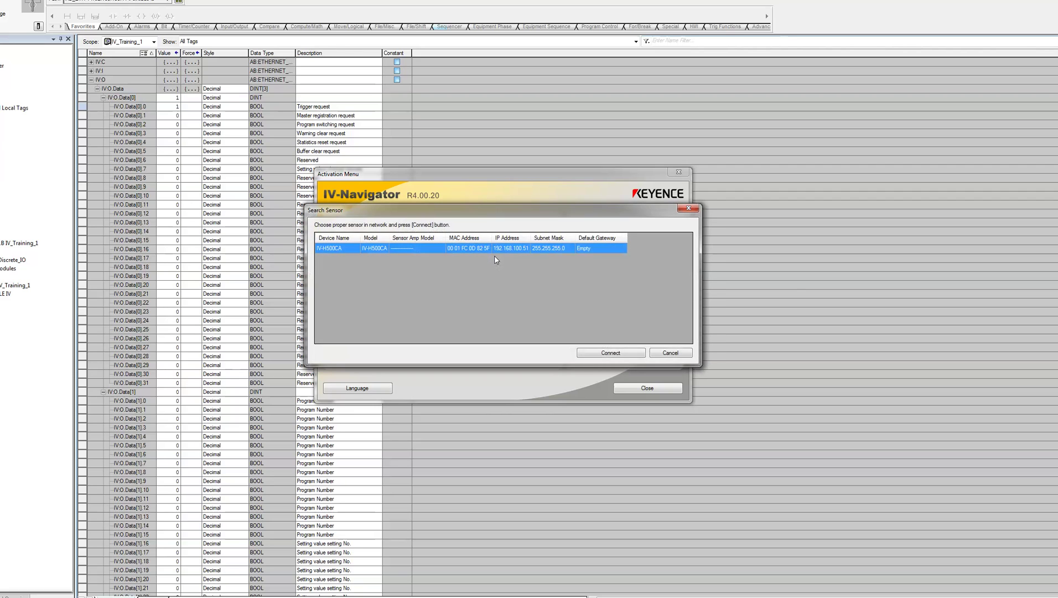
{"action": "left_click", "coordinate": [498, 254]}
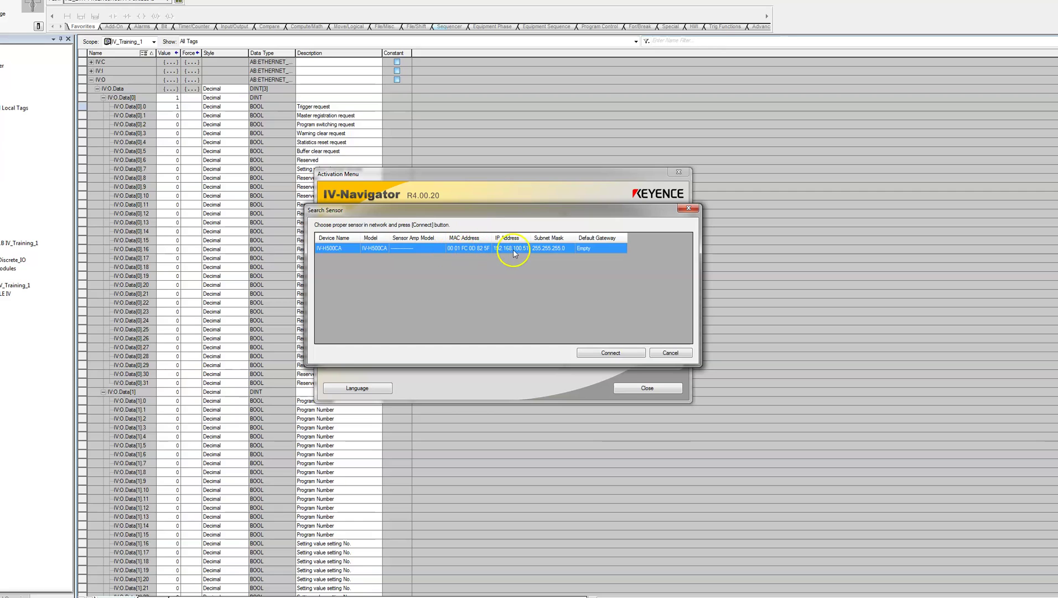
{"action": "left_click", "coordinate": [618, 354]}
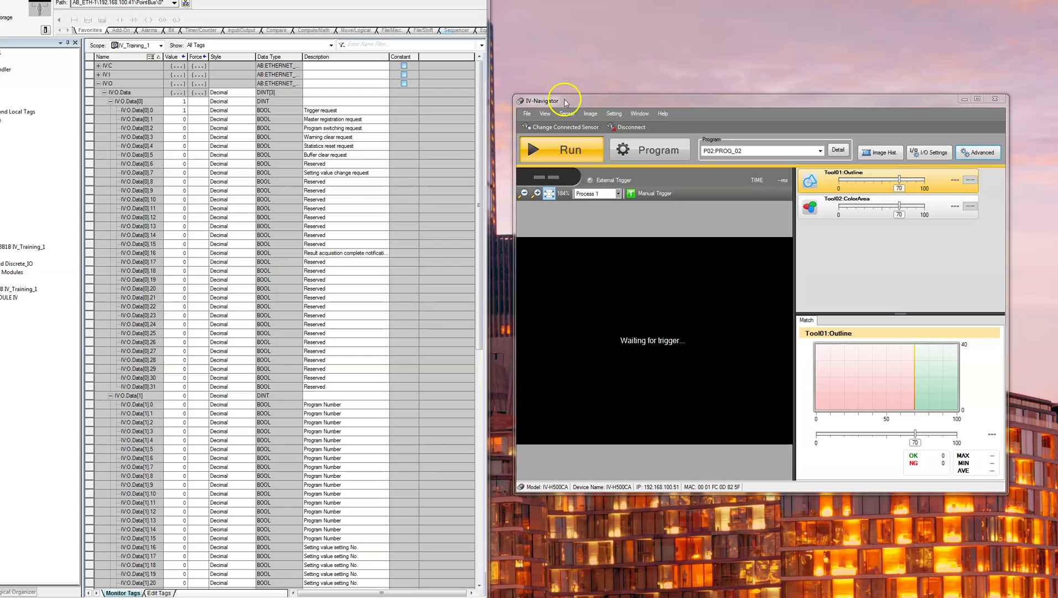
Step: Go online with the IV_Training_1 1769-L18ER controller at 192.168.100.41 via Who Active
{"action": "left_click", "coordinate": [19, 2]}
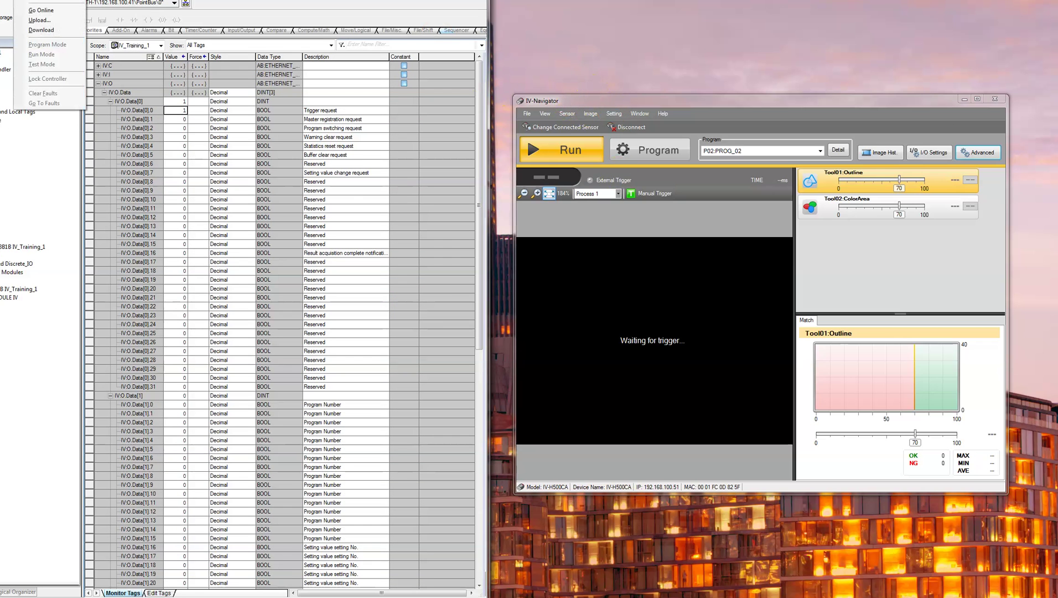
{"action": "left_click", "coordinate": [47, 10]}
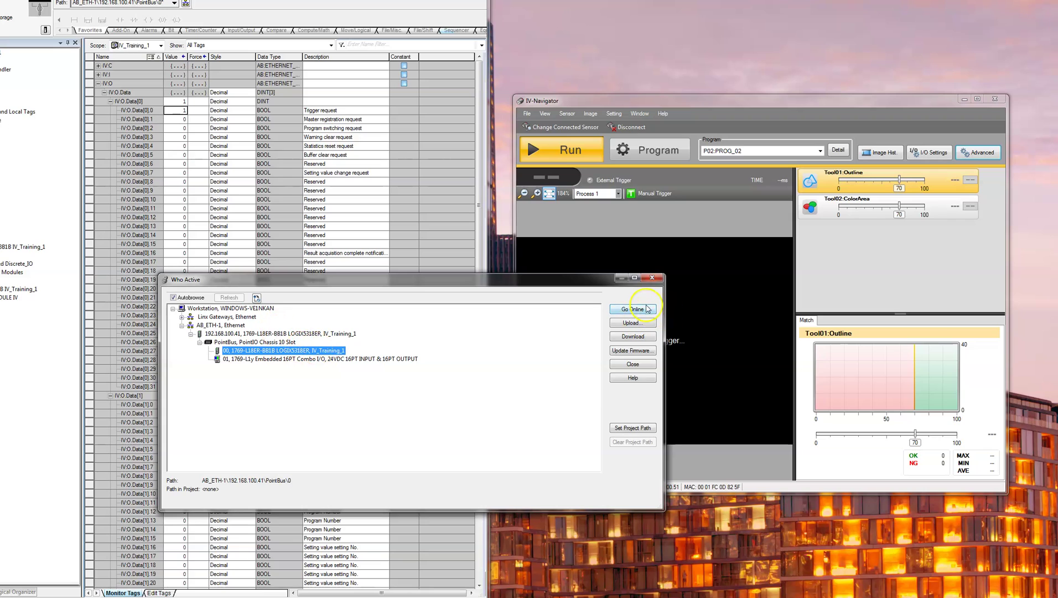
{"action": "left_click", "coordinate": [641, 310]}
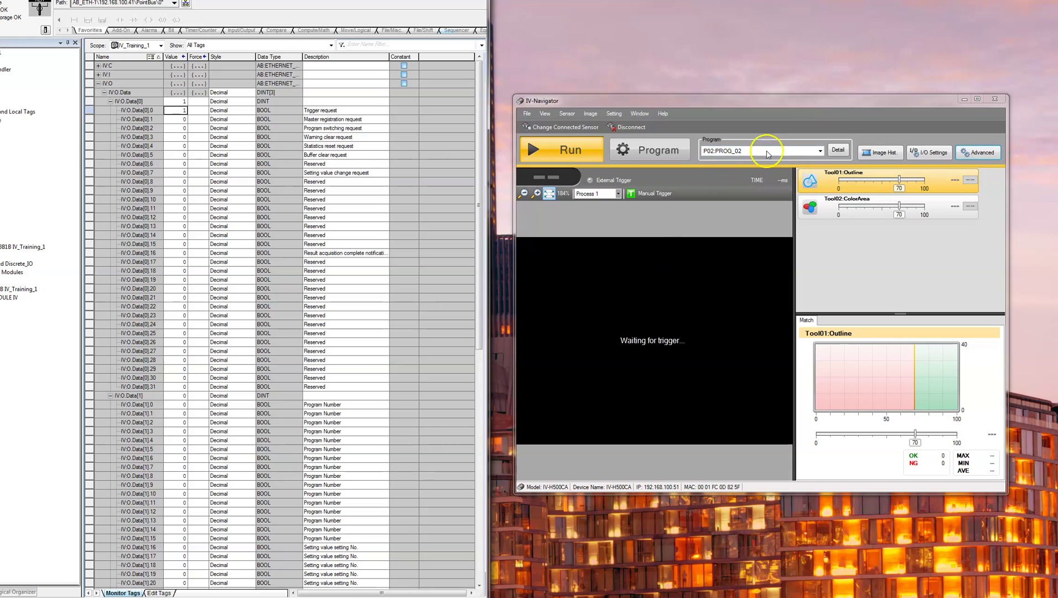
Step: Toggle IV:O.Data[0].0 from 0 to 1 twice until the sensor judges OK
{"action": "left_click", "coordinate": [184, 110]}
{"action": "type", "text": "0"}
{"action": "key", "text": "Return"}
{"action": "type", "text": "1"}
{"action": "key", "text": "Return"}
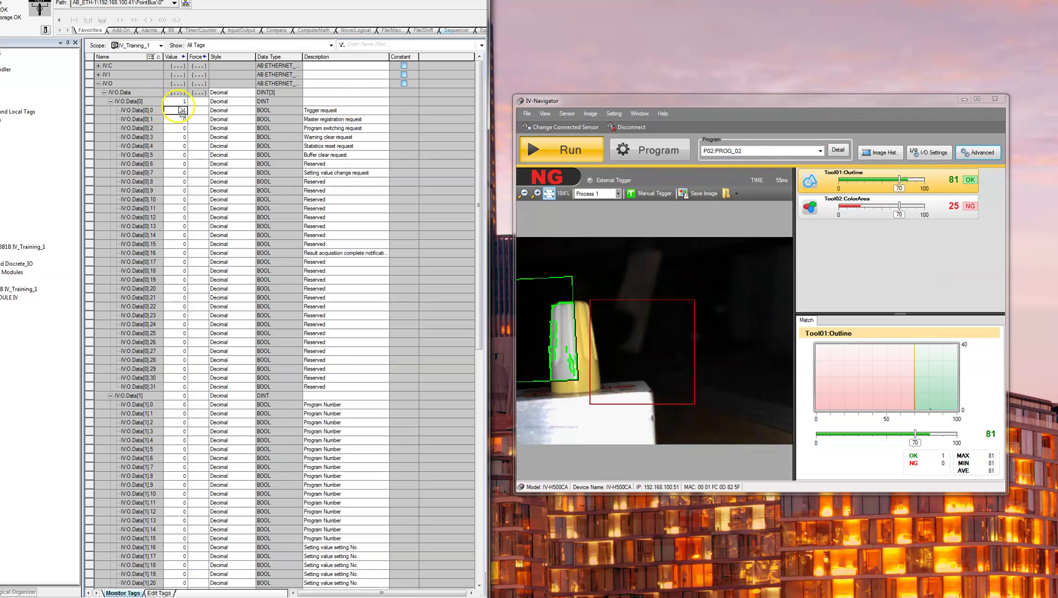
{"action": "type", "text": "0"}
{"action": "key", "text": "Return"}
{"action": "type", "text": "1"}
{"action": "key", "text": "Return"}
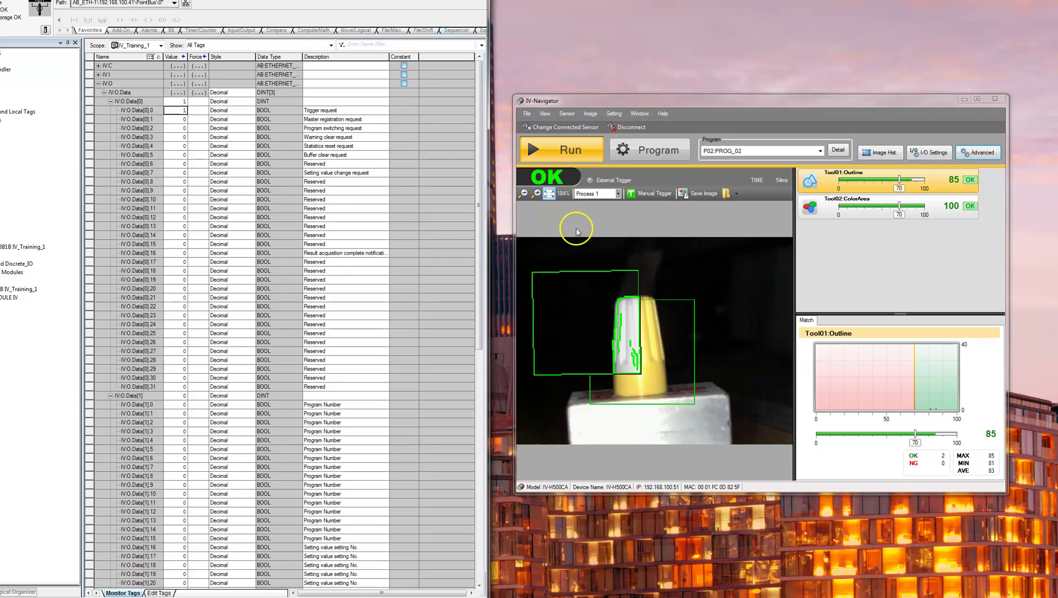
{"action": "left_click", "coordinate": [620, 350]}
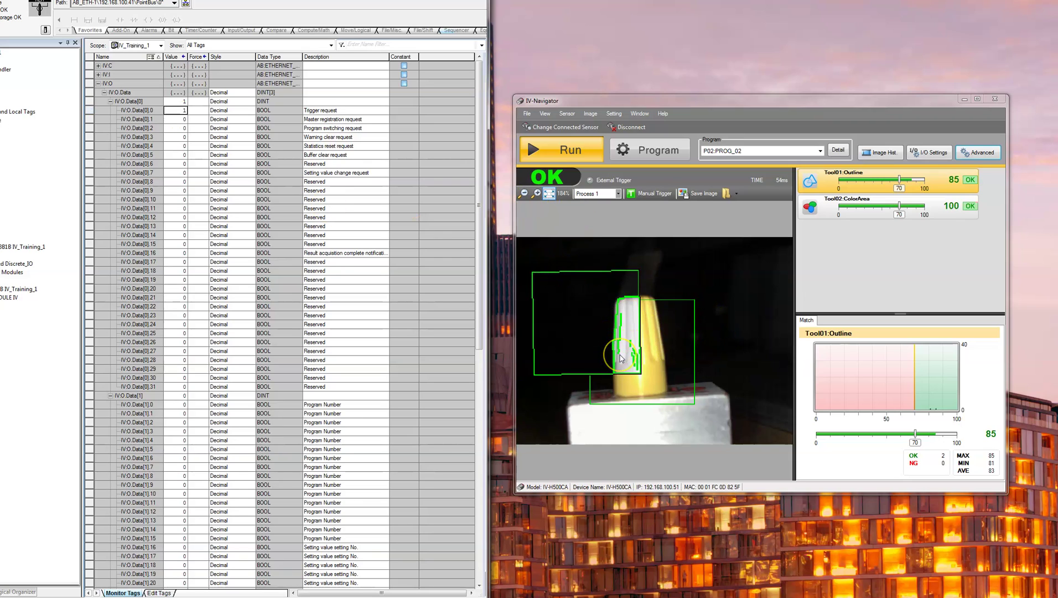